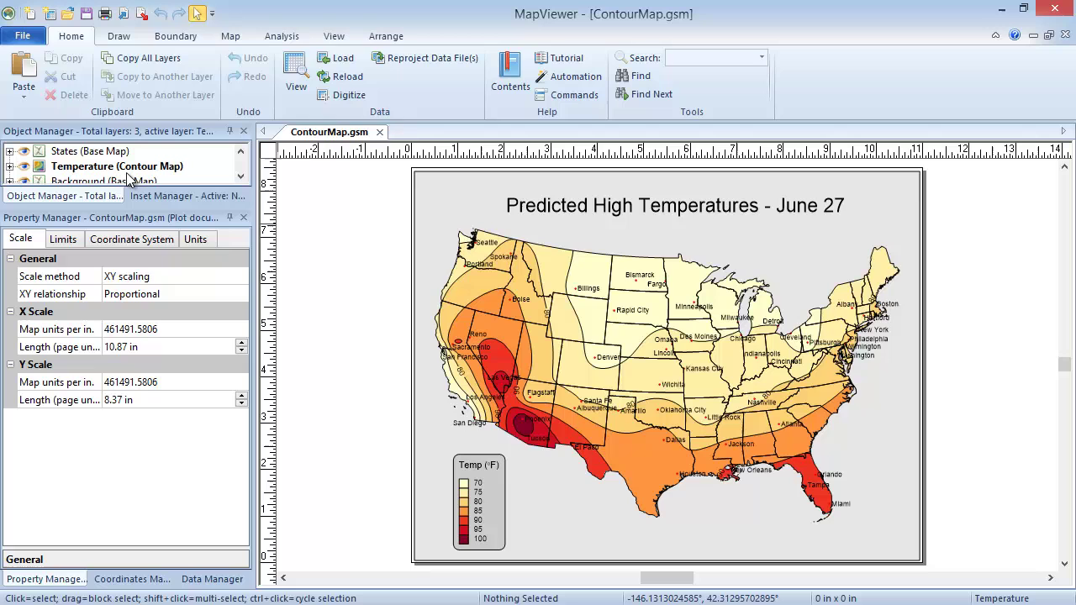
Step: Open the PinMap.gsm sample map
left_click(38, 33)
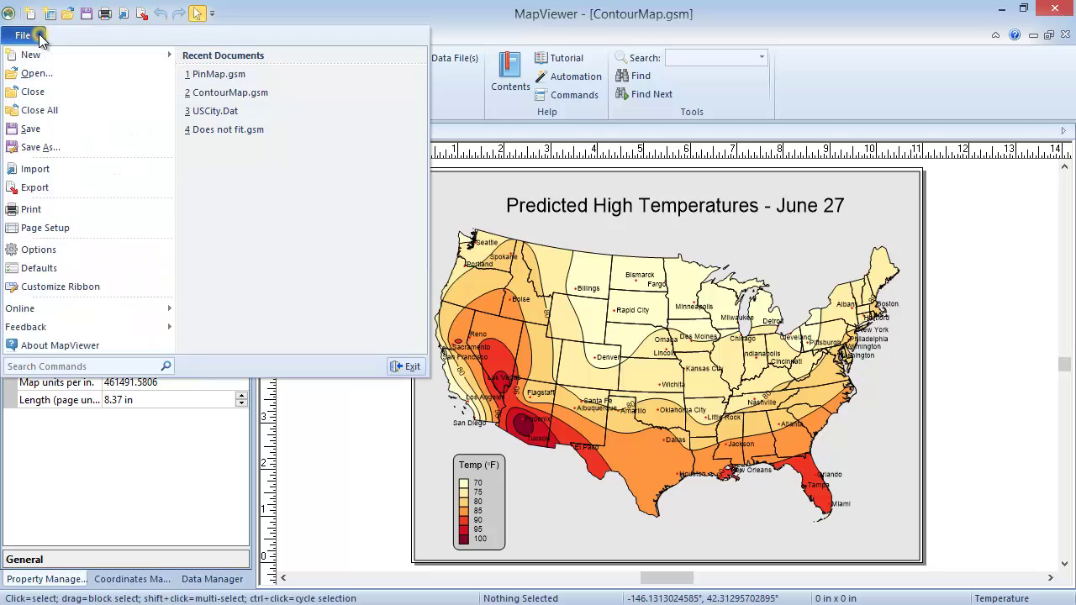
left_click(93, 74)
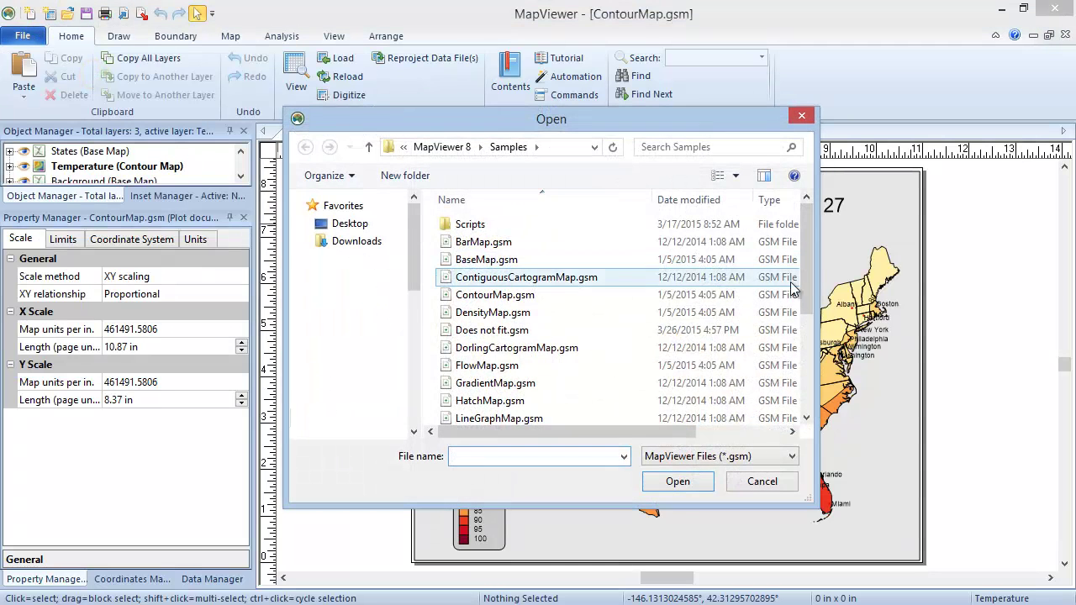
left_click_drag(807, 286, 811, 382)
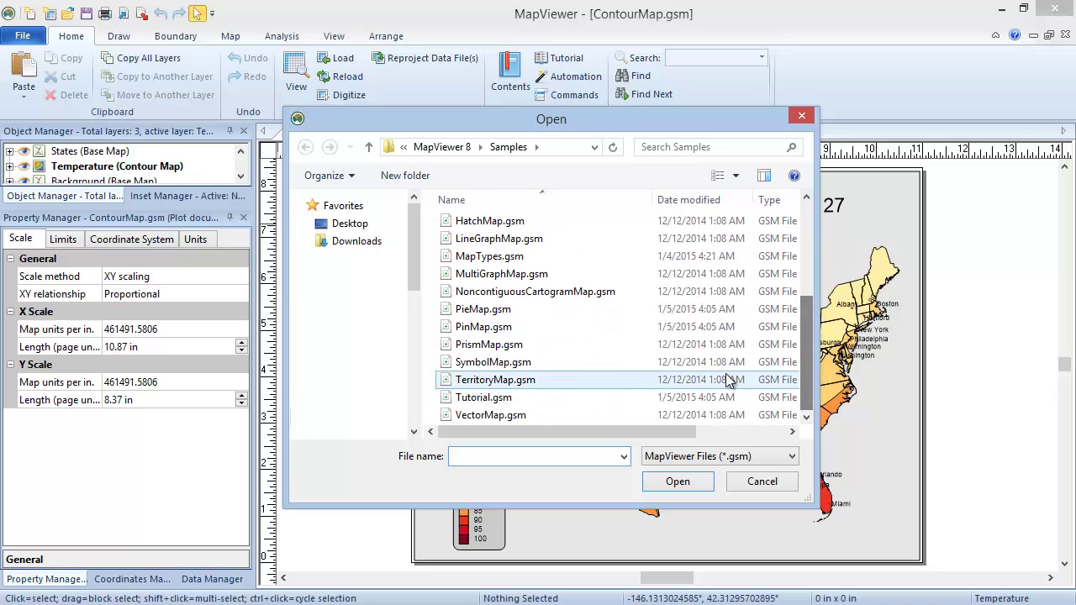
left_click(551, 327)
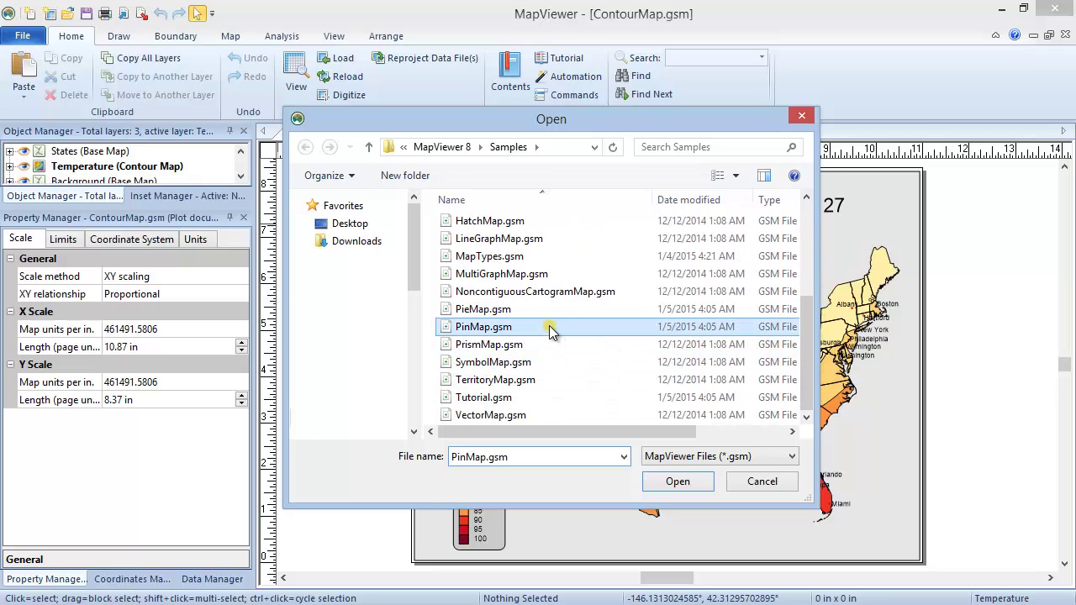
left_click(652, 481)
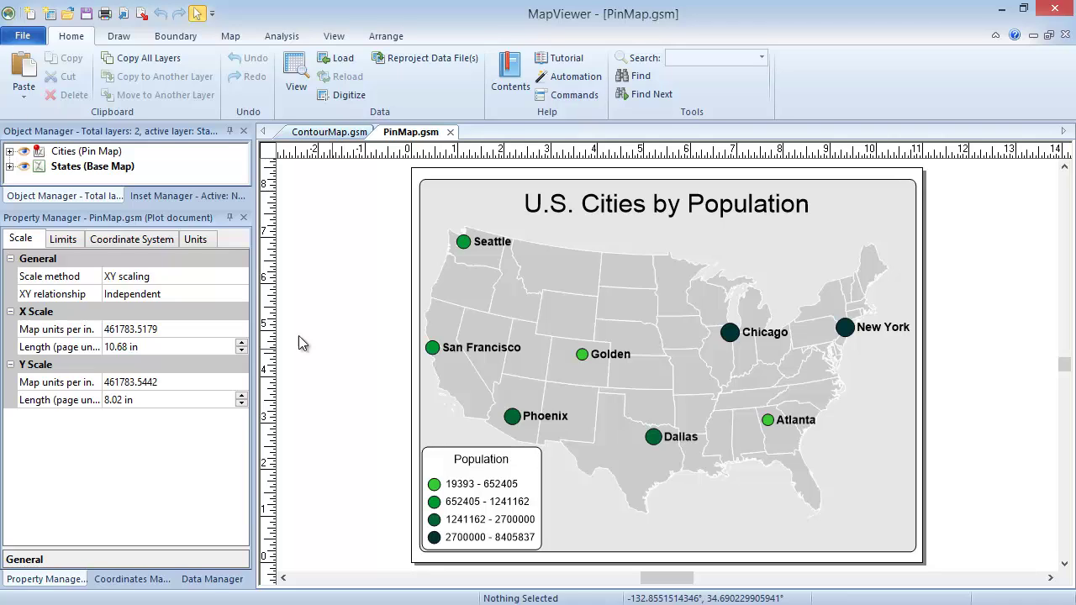
Step: Convert the Cities pin map layer into a contour map
left_click(68, 151)
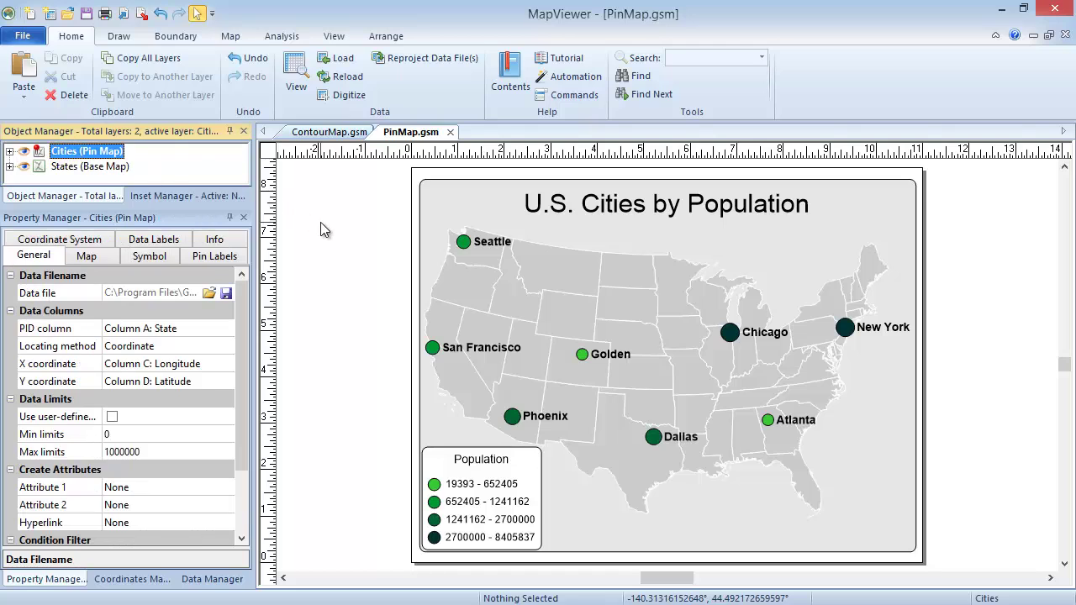
left_click(234, 38)
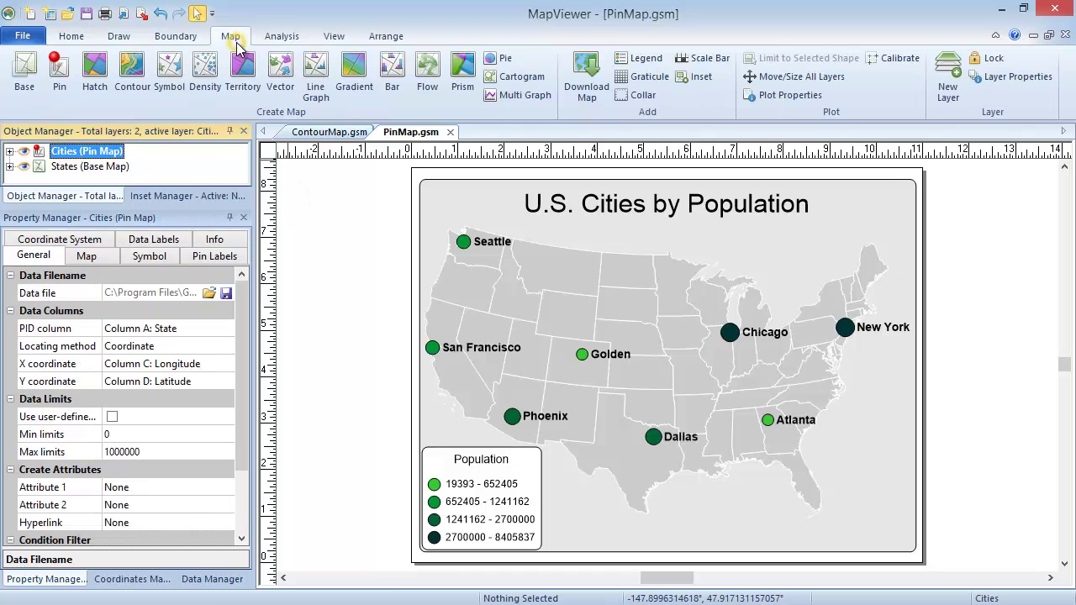
left_click(132, 74)
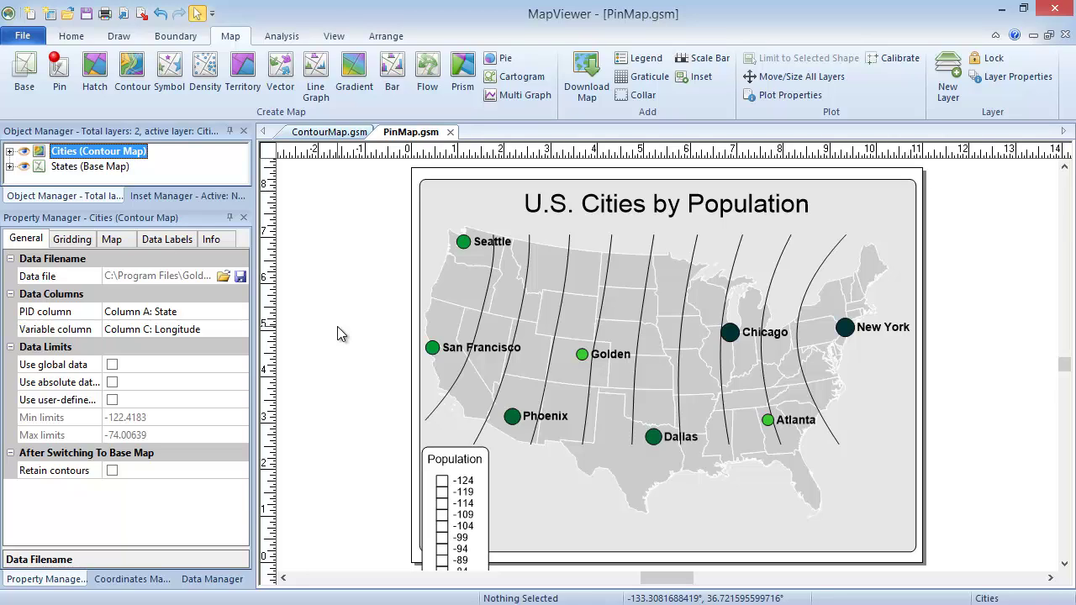
Step: Open WORLD.DAT as a worksheet, filtering the file list to DAT Data (*.dat)
left_click(22, 36)
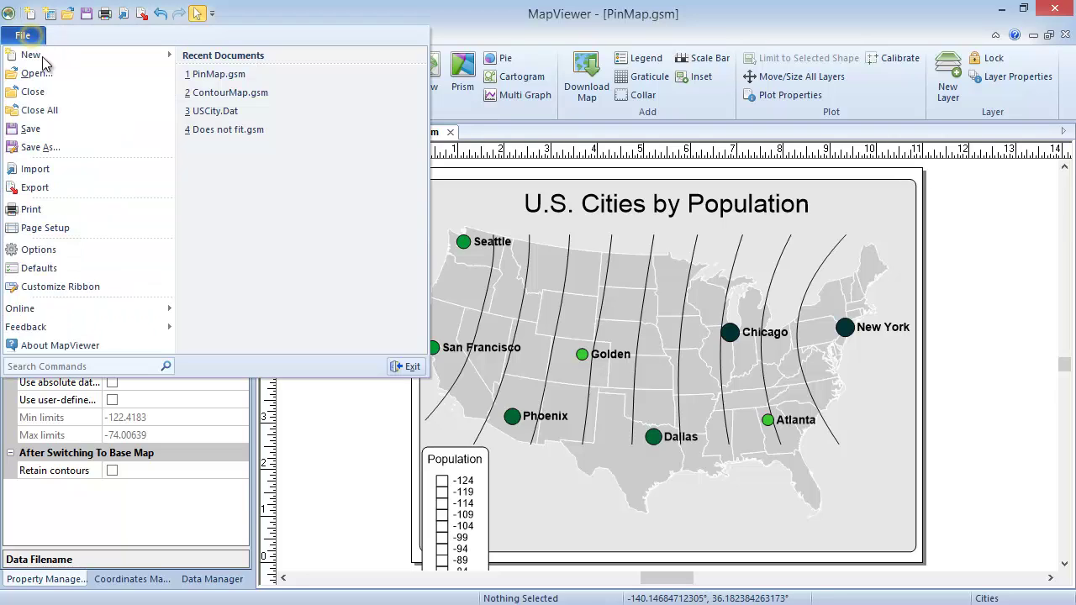
left_click(82, 72)
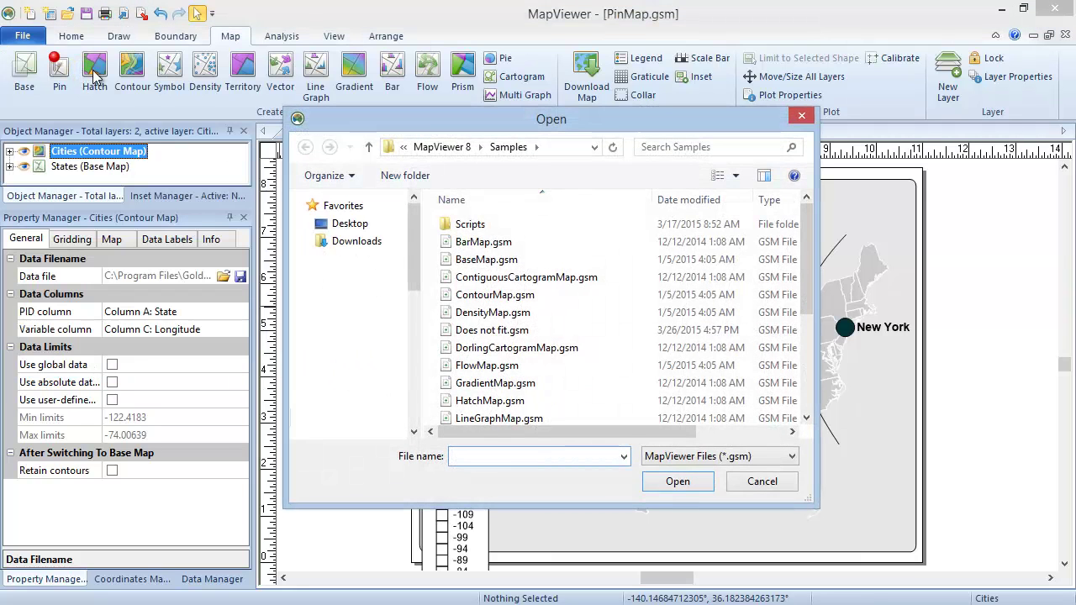
left_click(744, 455)
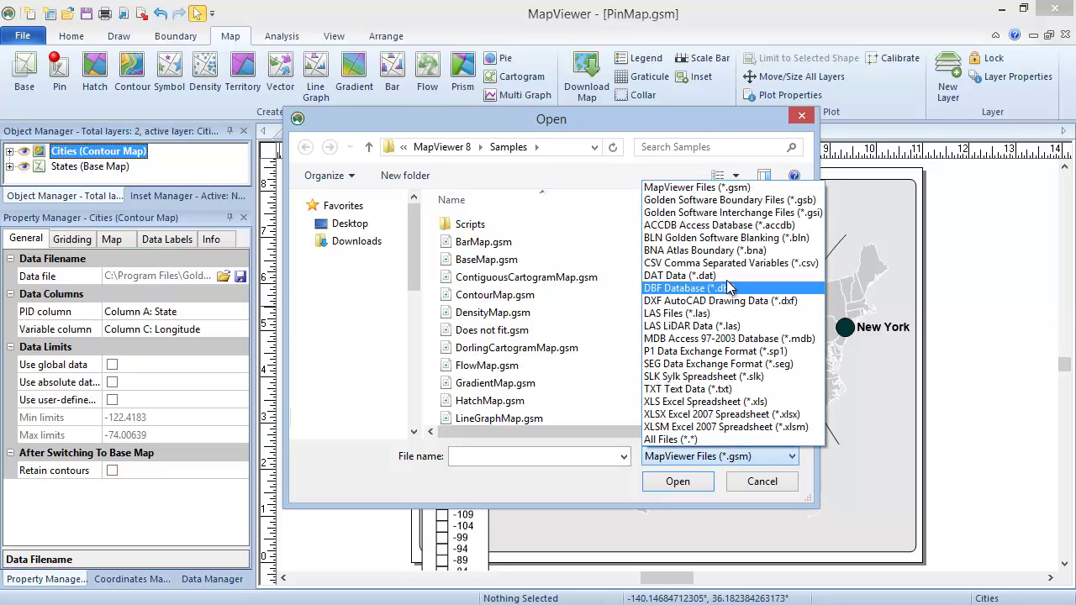
left_click(726, 278)
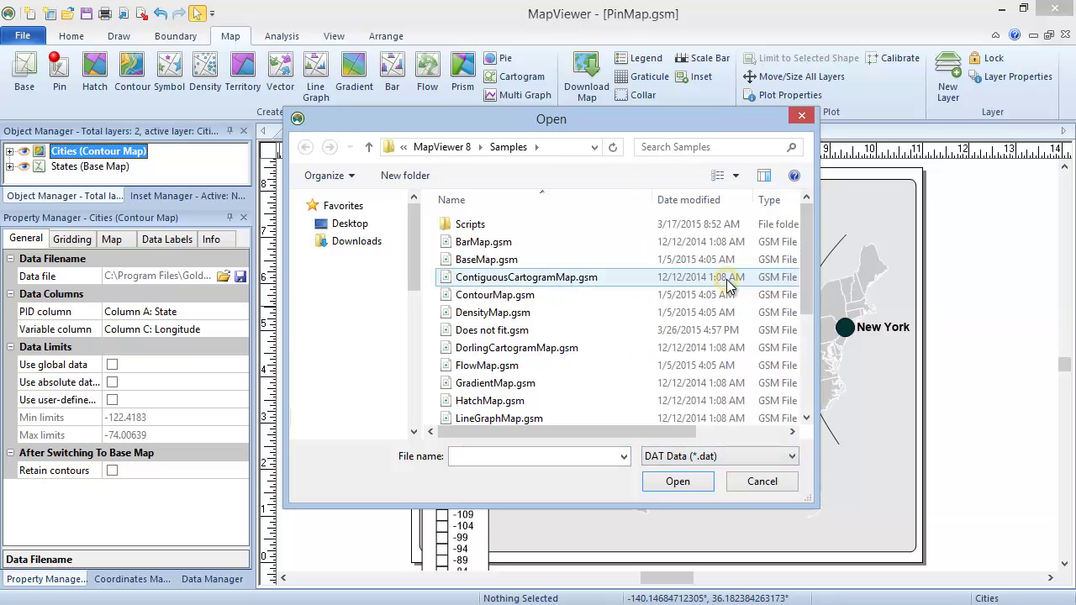
left_click(805, 252)
left_click_drag(803, 301, 794, 427)
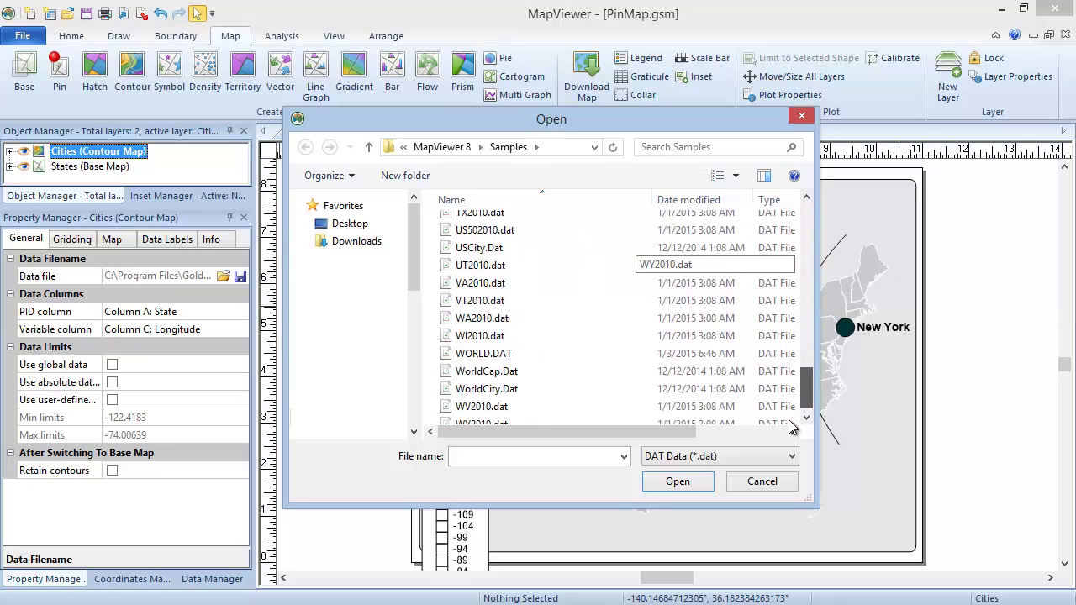
left_click(525, 354)
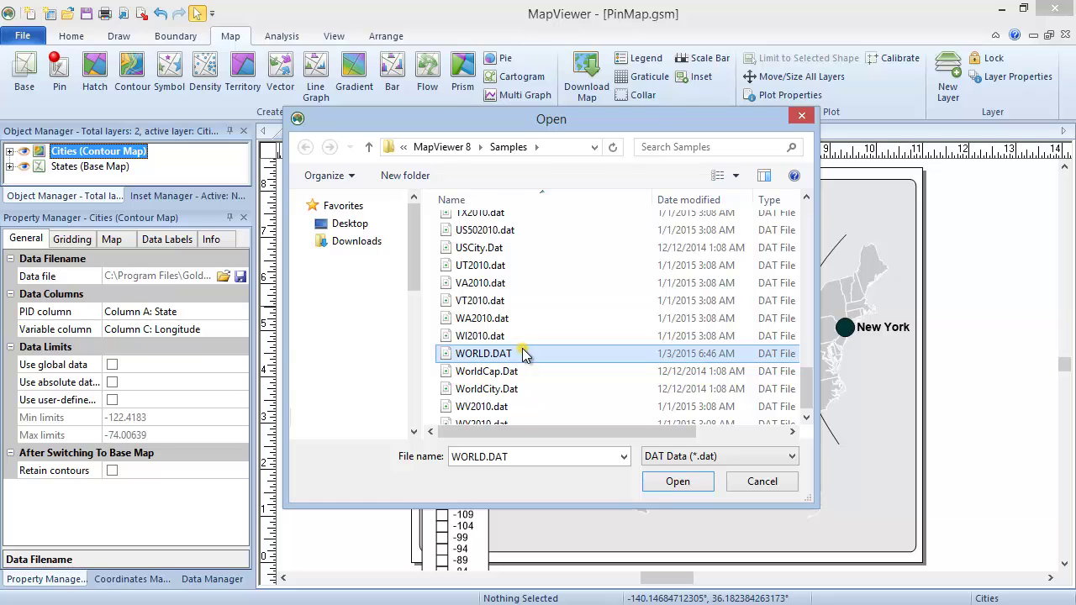
left_click(699, 482)
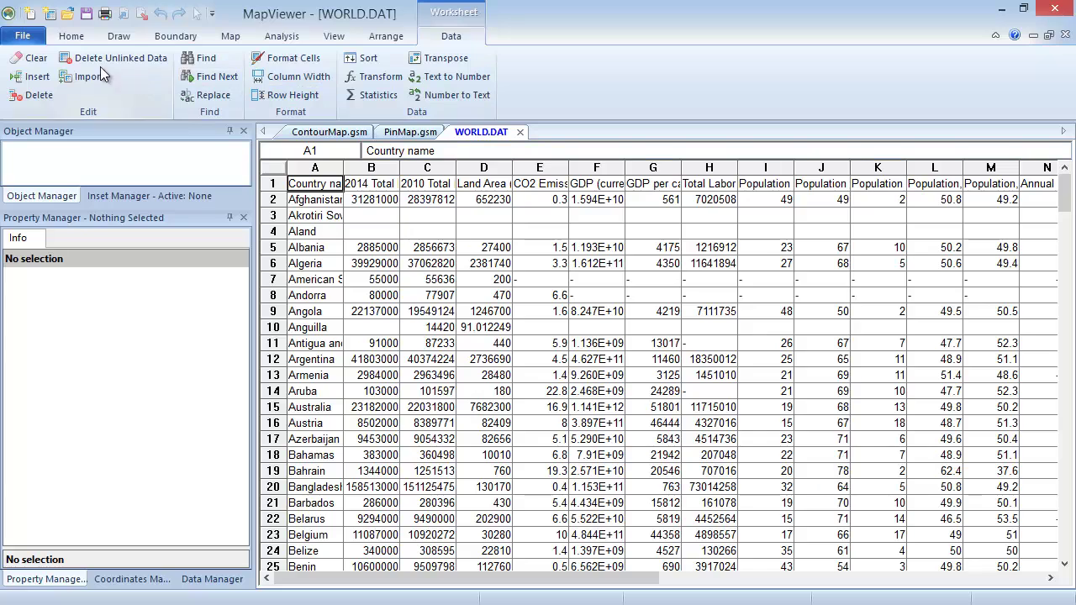
Step: Create a new blank plot document
left_click(32, 38)
mouse_move(45, 56)
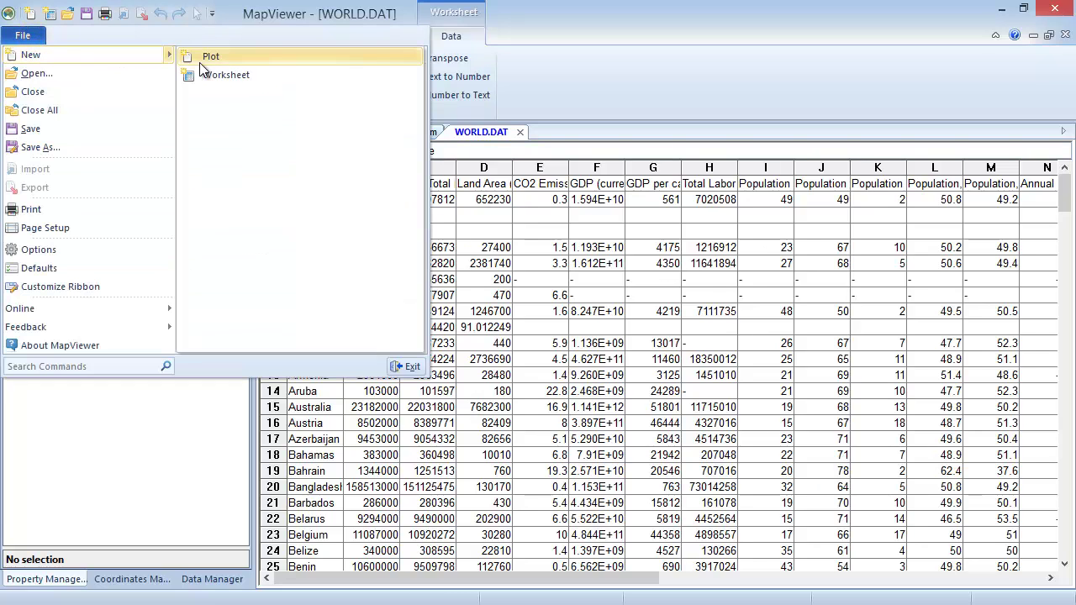
left_click(247, 63)
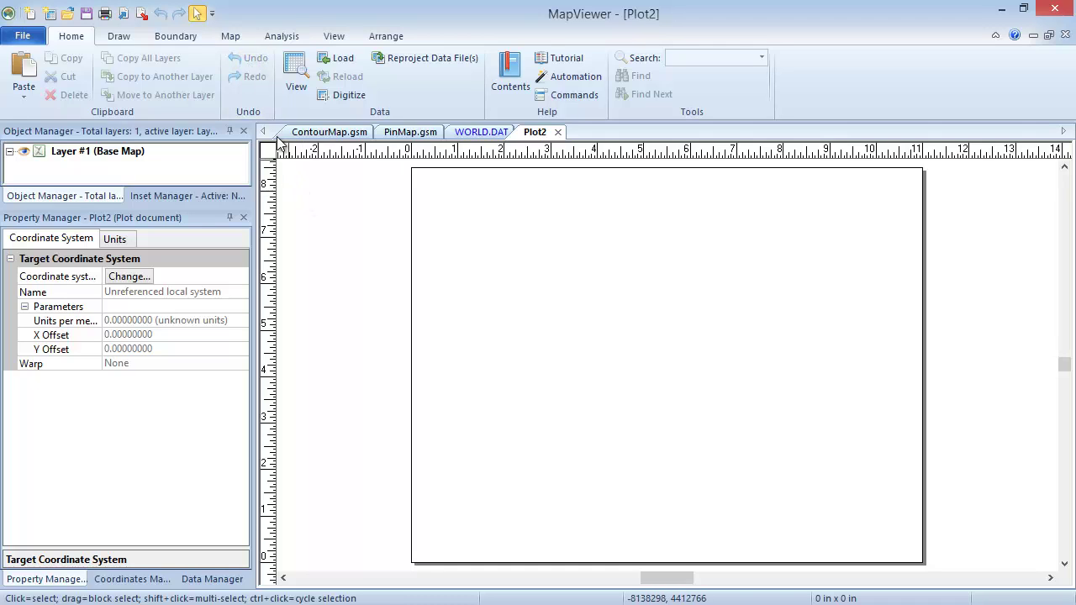
Step: Start a contour map using the SAMERICA.GSB South America boundary file
left_click(232, 39)
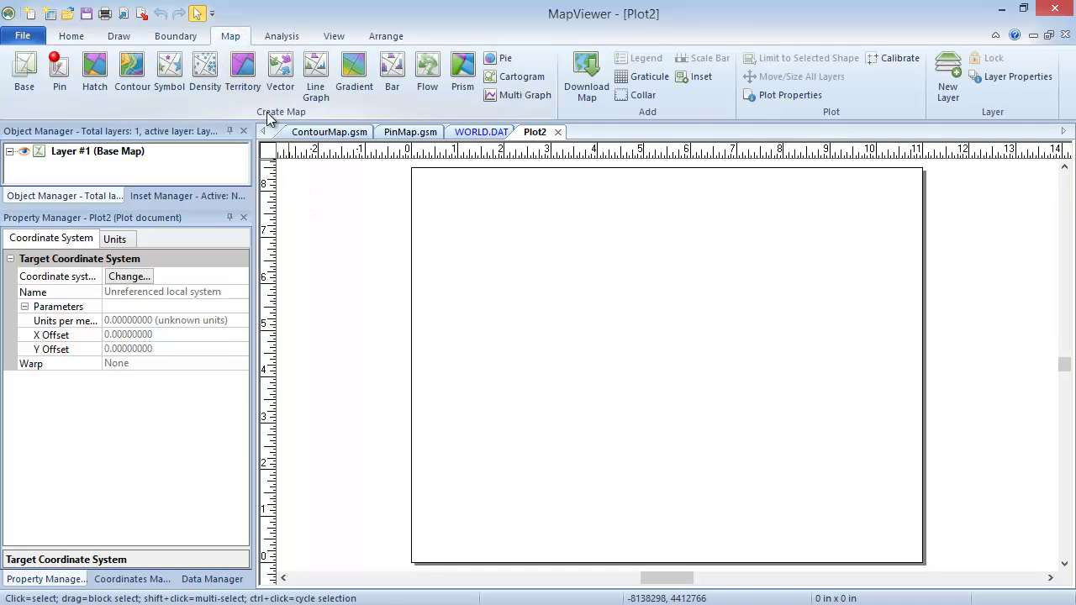
left_click(132, 88)
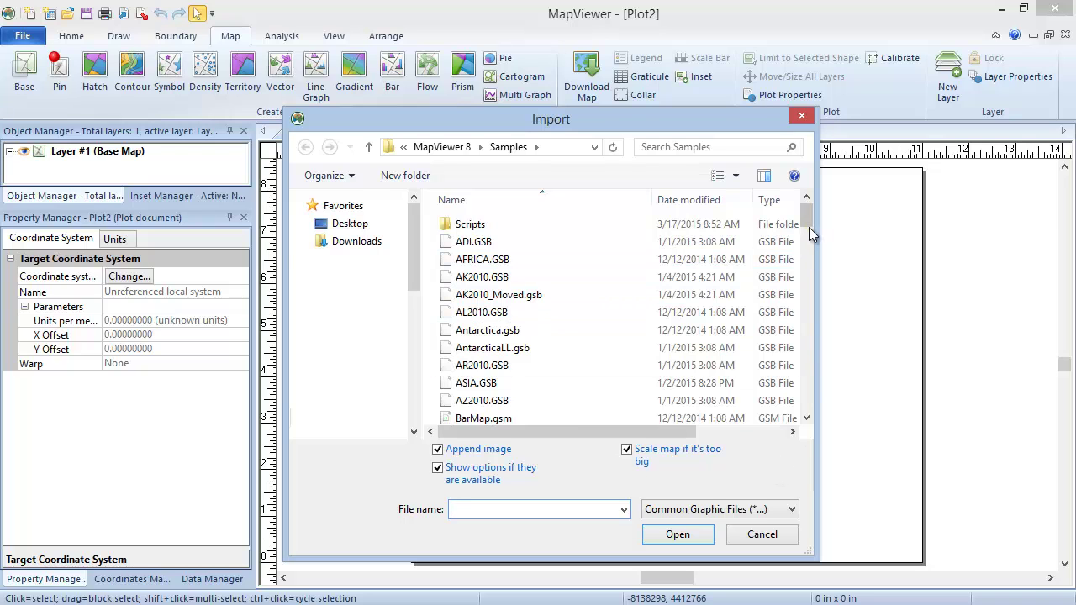
left_click_drag(808, 227, 801, 365)
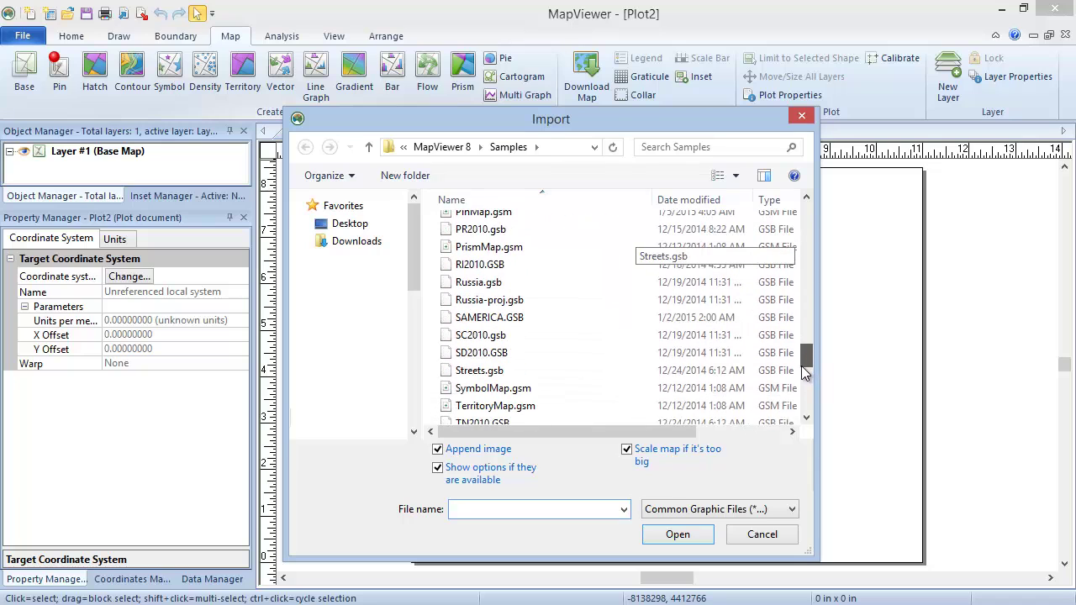
left_click(540, 318)
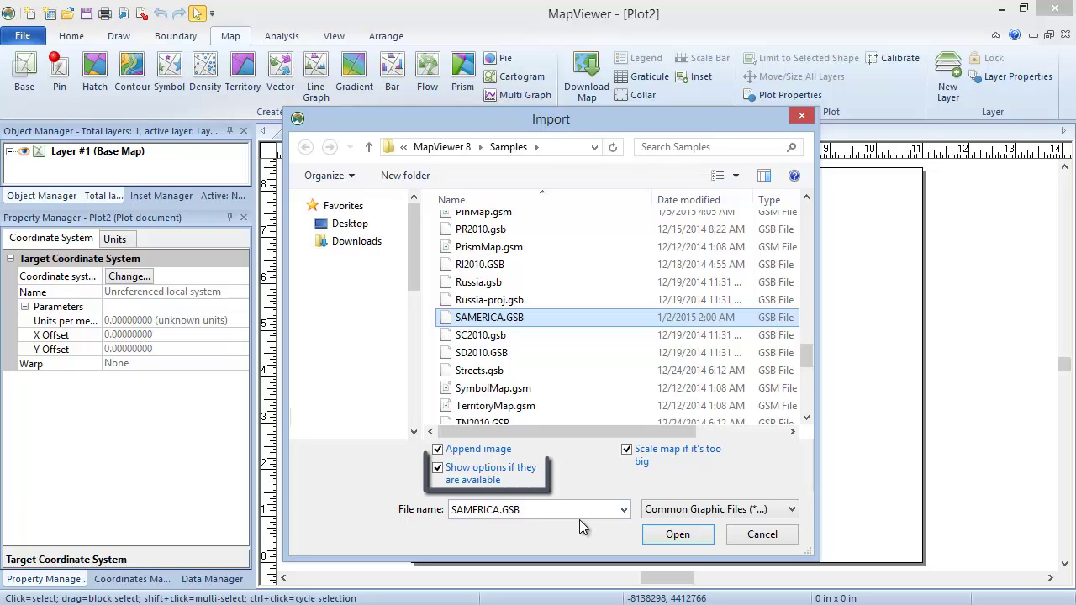
left_click(696, 536)
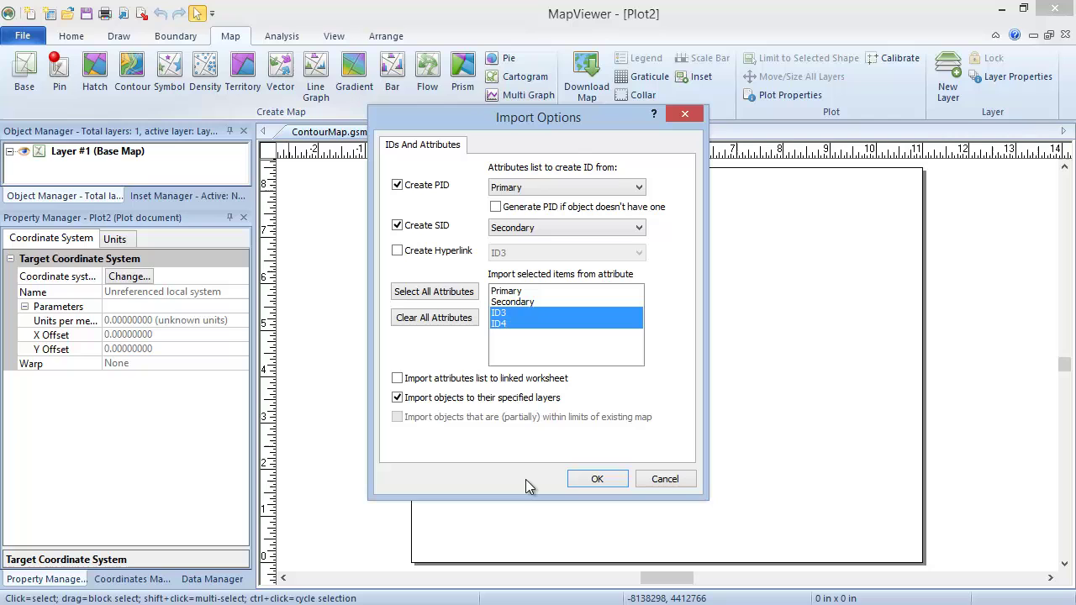
Step: Accept the import options with Primary as PID and Secondary as SID
left_click(607, 482)
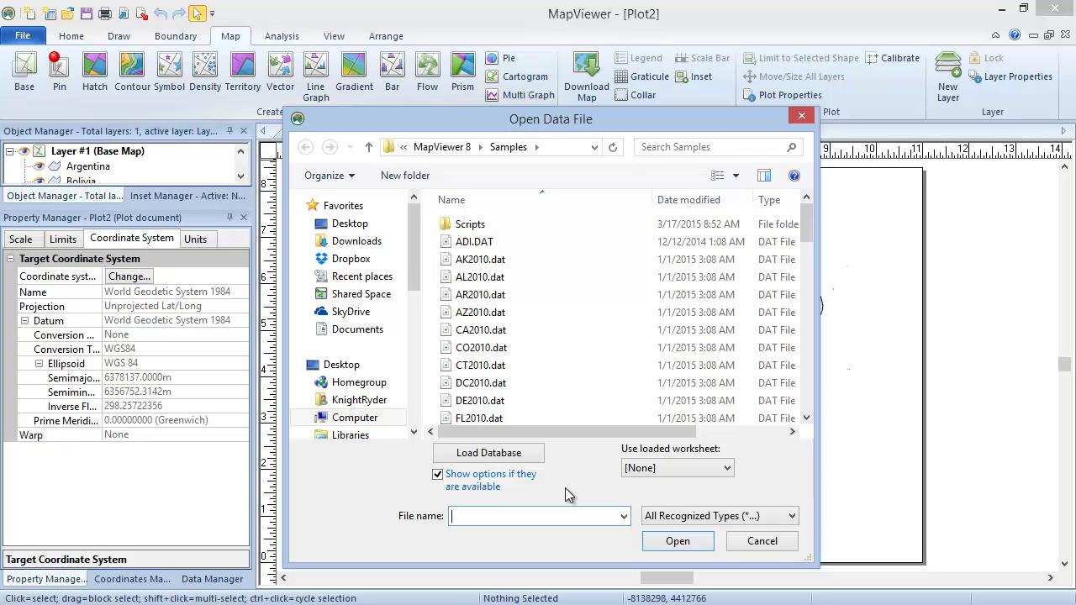
Step: Choose the loaded WORLD.DAT worksheet as the contour map's data source
left_click(728, 472)
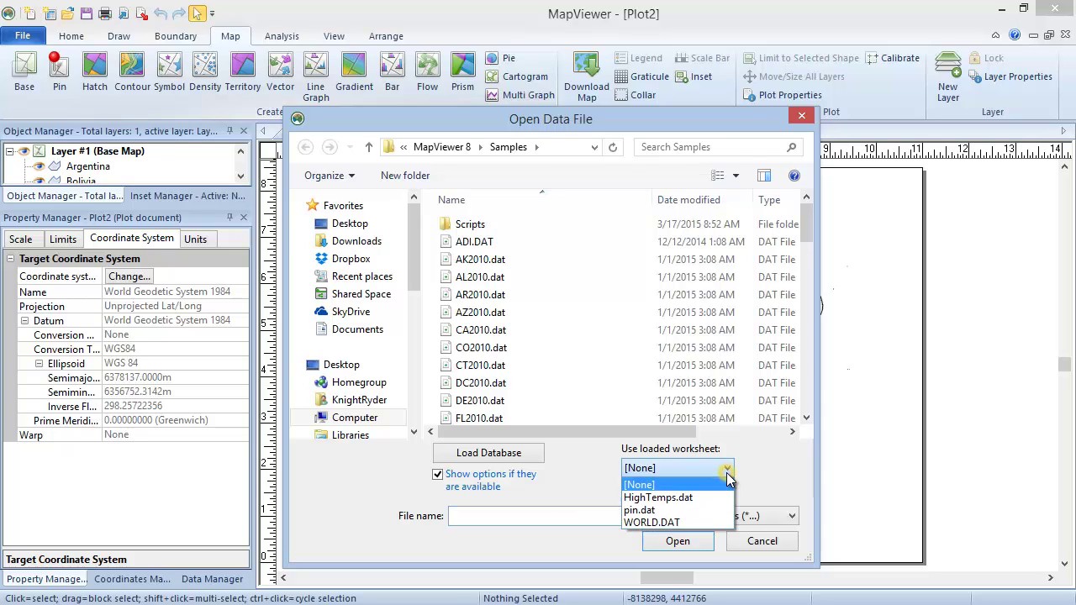
left_click(721, 523)
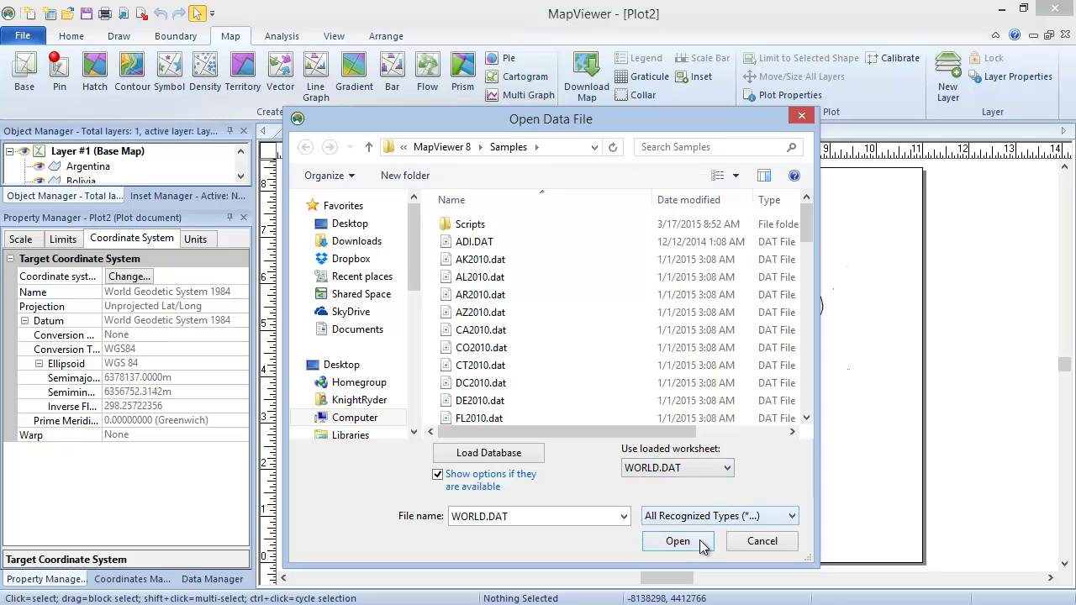
left_click(677, 541)
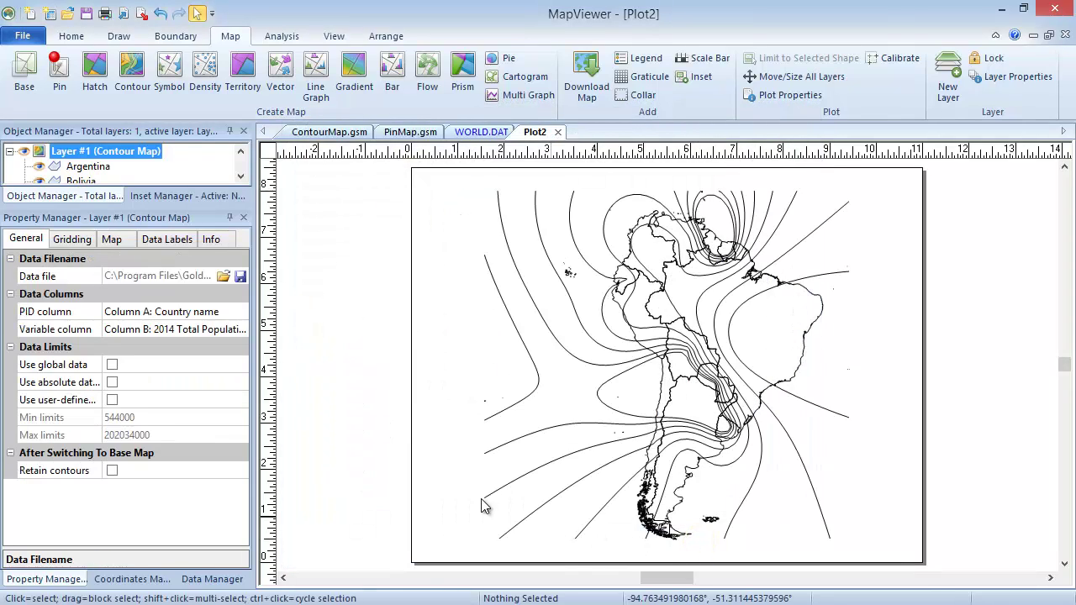
left_click(352, 346)
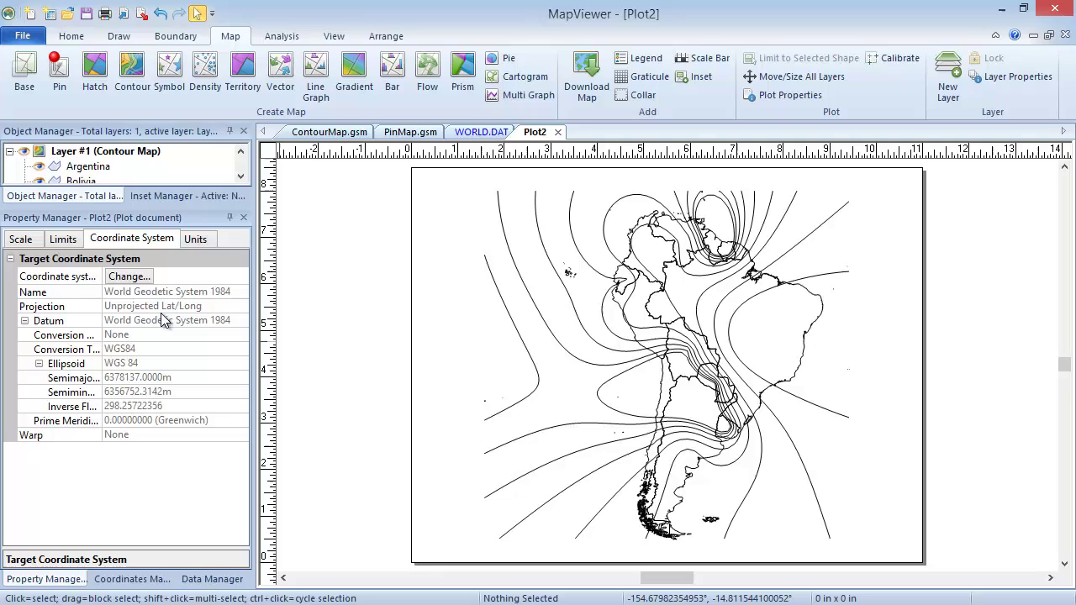
left_click(45, 156)
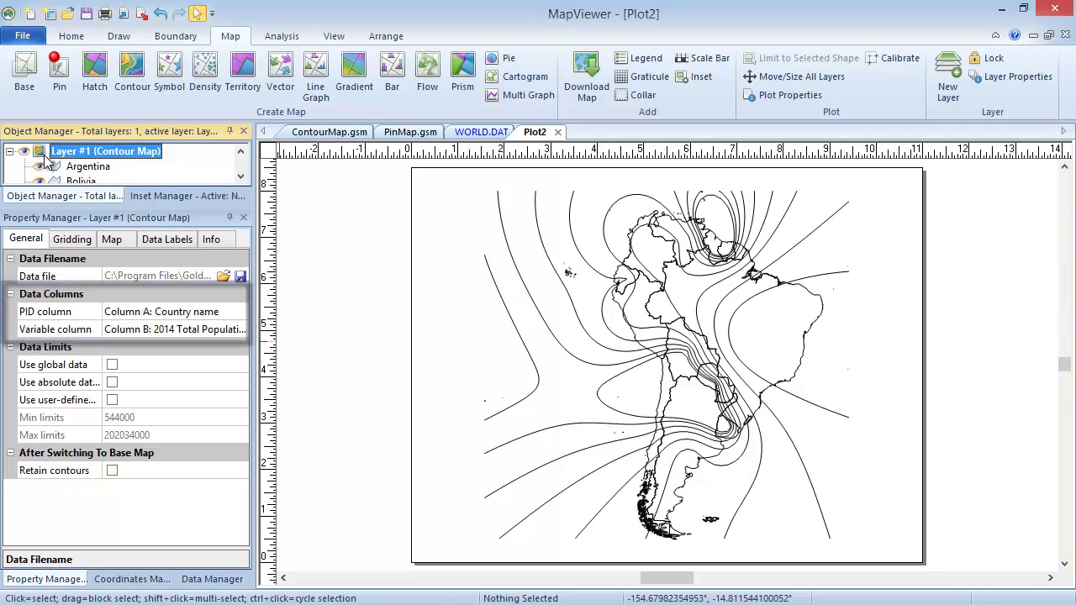
Step: Turn on Fill contours and Limit contours to areas for the contour layer
left_click(128, 238)
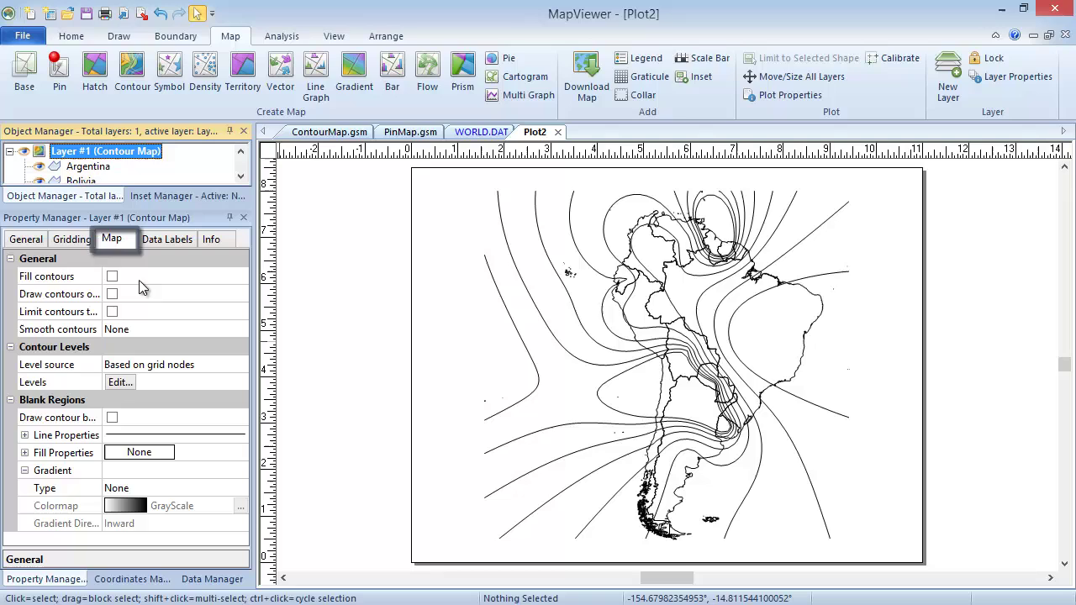
left_click(111, 276)
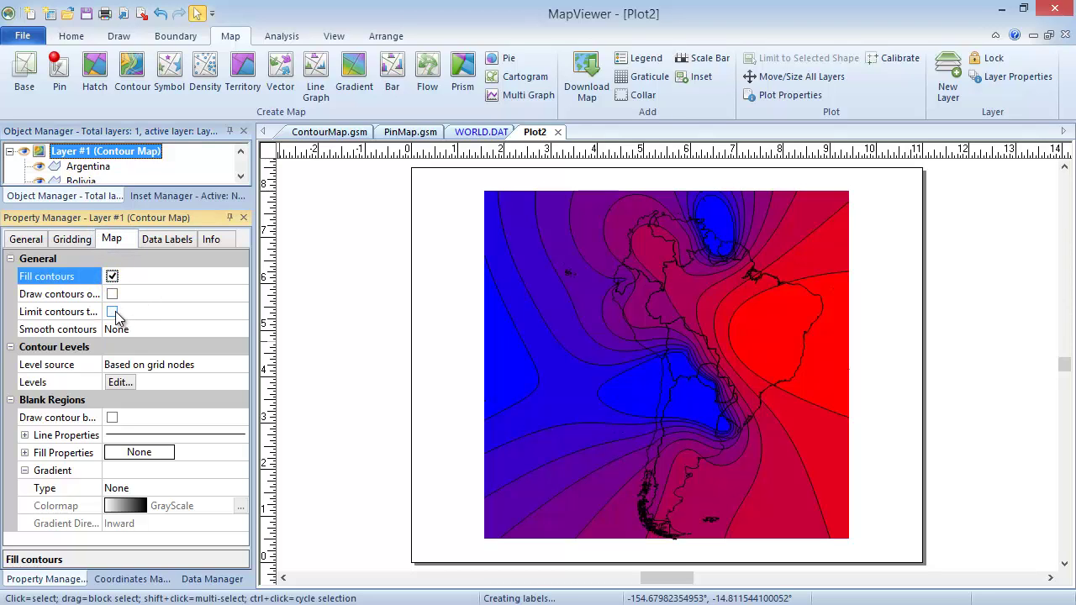
left_click(113, 312)
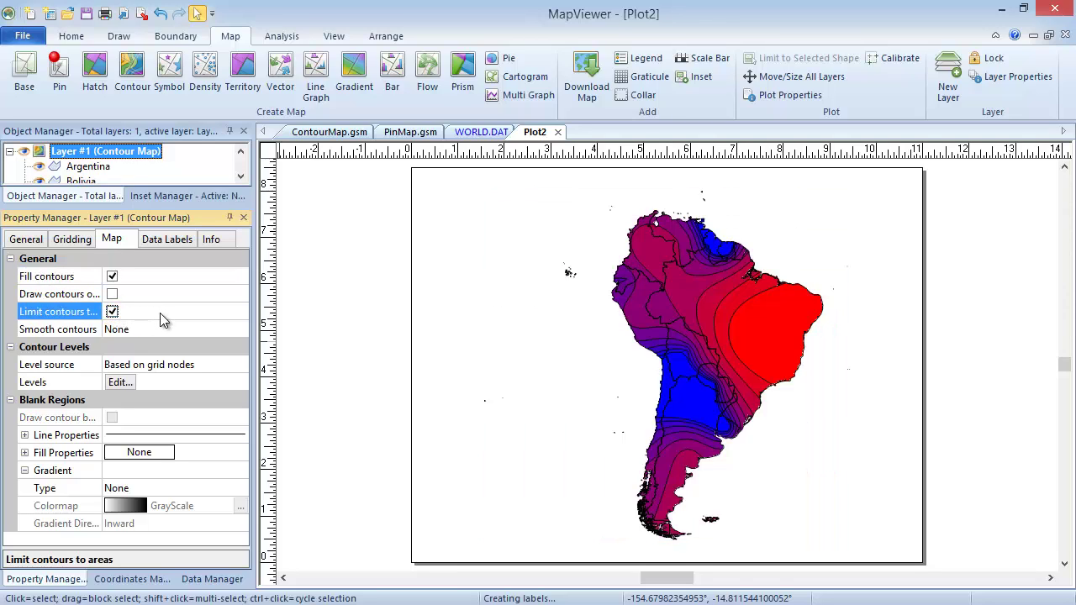
left_click(126, 382)
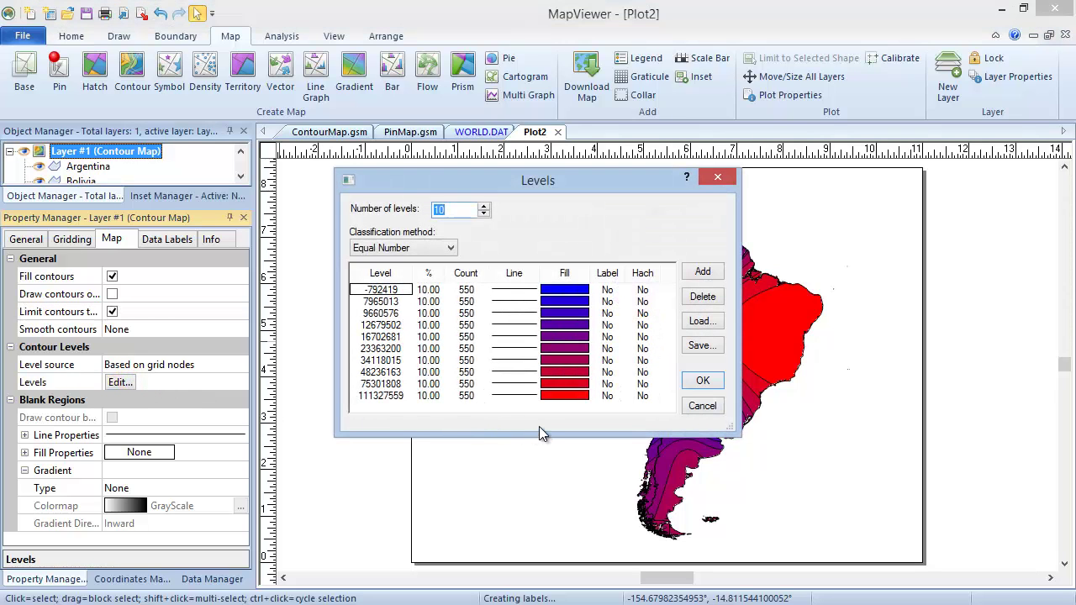
Step: Set the contour levels to 15 using Equal Intervals classification
left_click(459, 208)
key("BackSpace")
type("5")
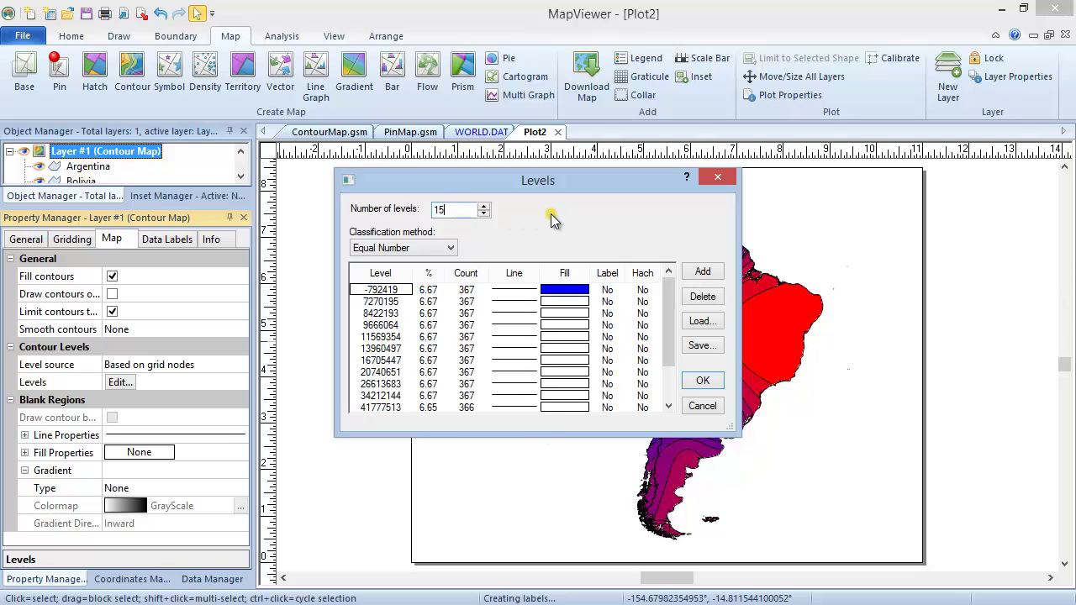
left_click(442, 248)
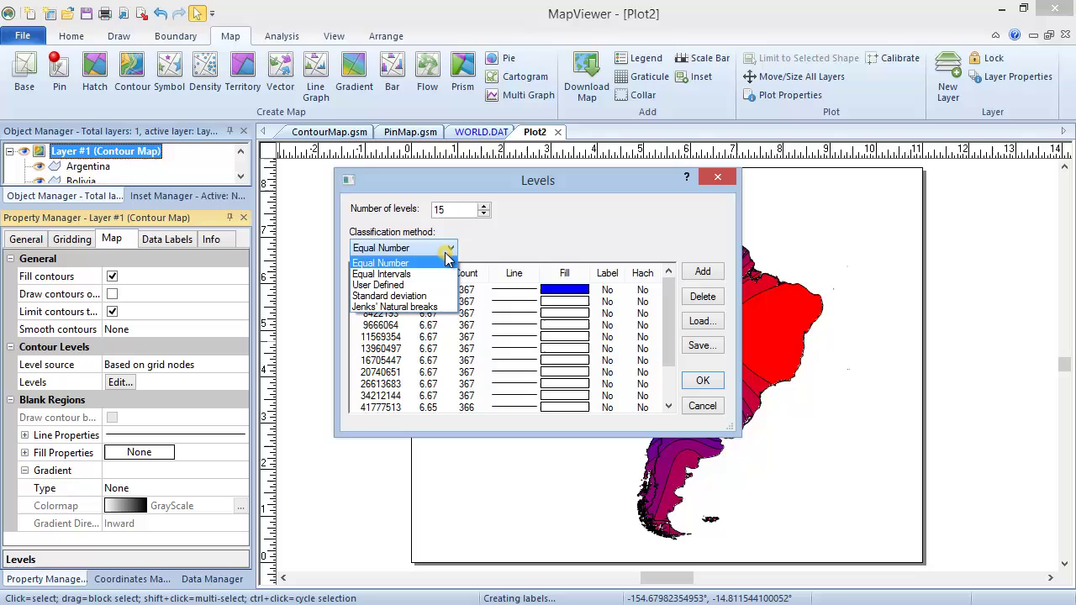
left_click(443, 275)
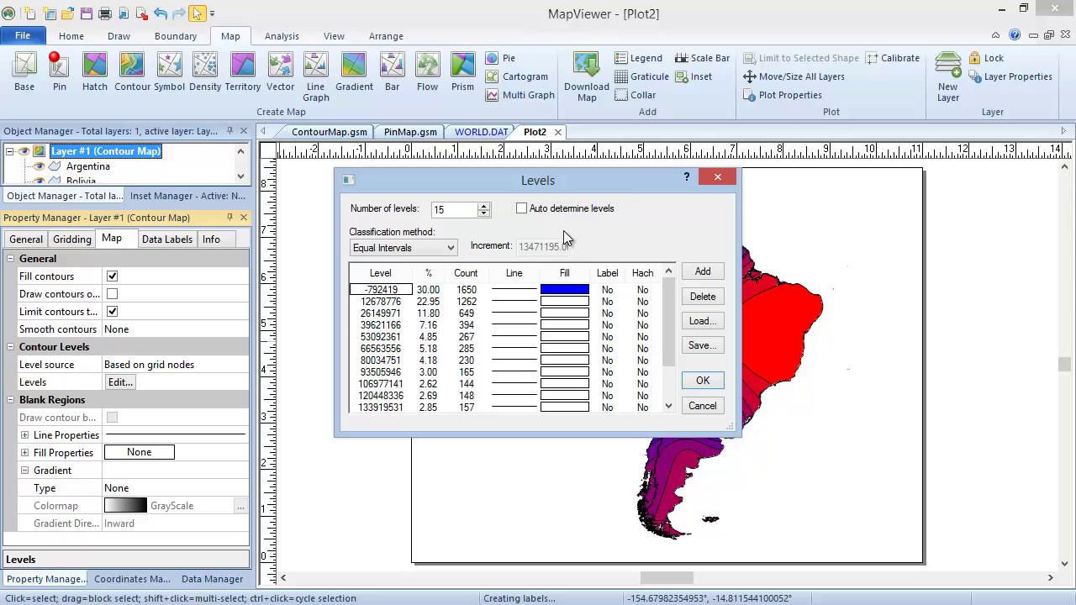
Step: Fill all levels with the purple-to-green colour gradient
left_click(576, 278)
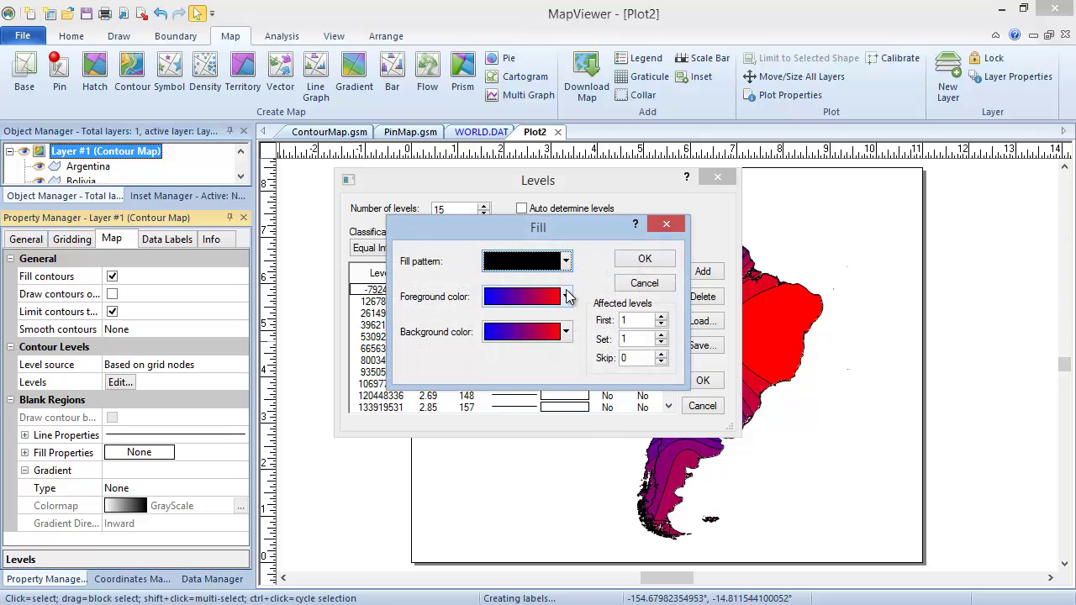
left_click(566, 297)
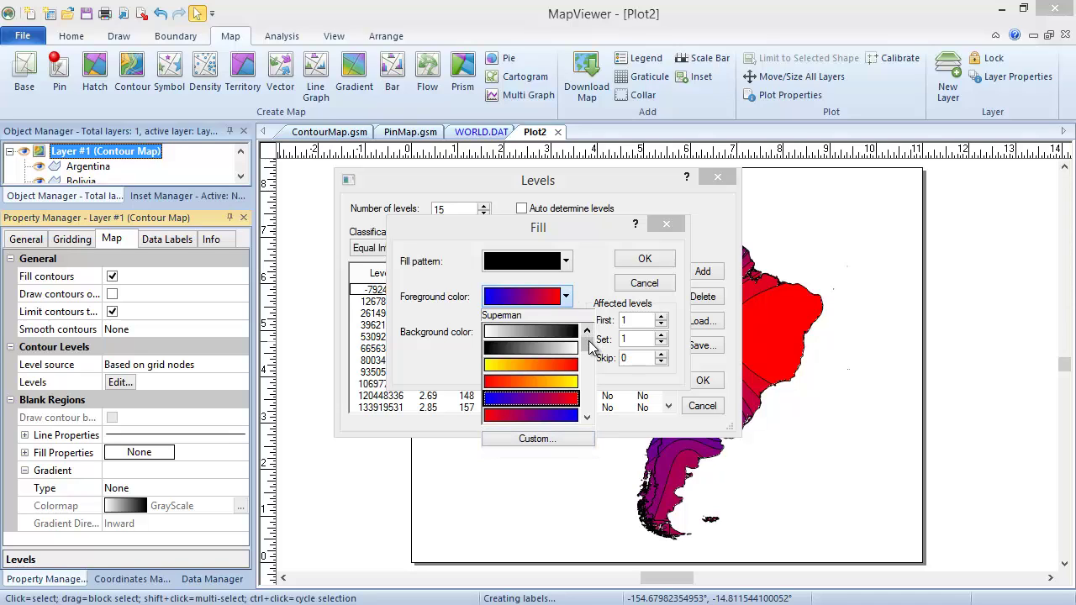
scroll(588, 341, "down", 2)
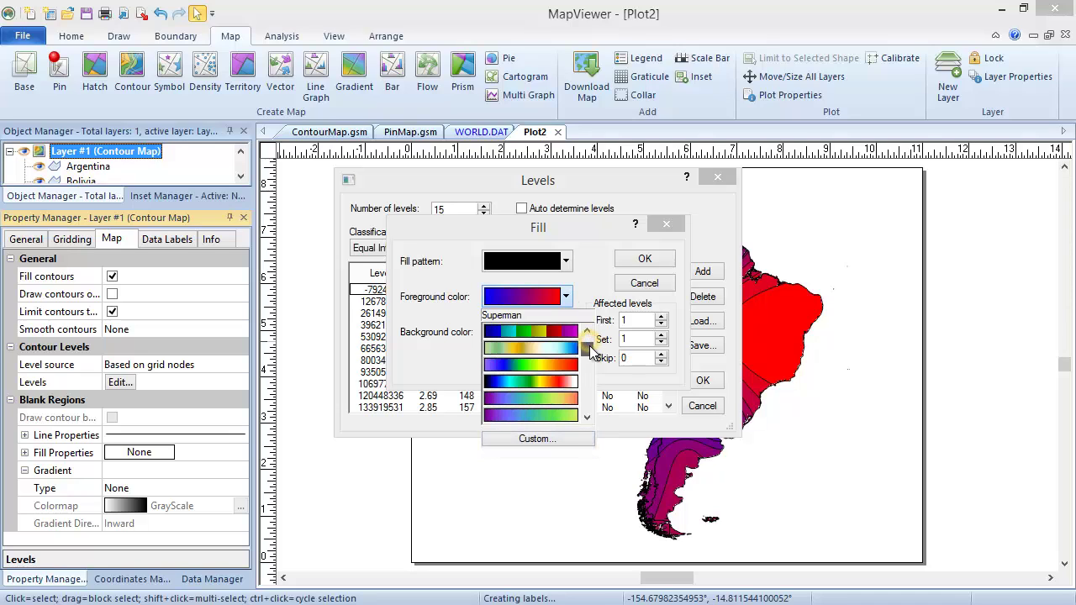
left_click(569, 400)
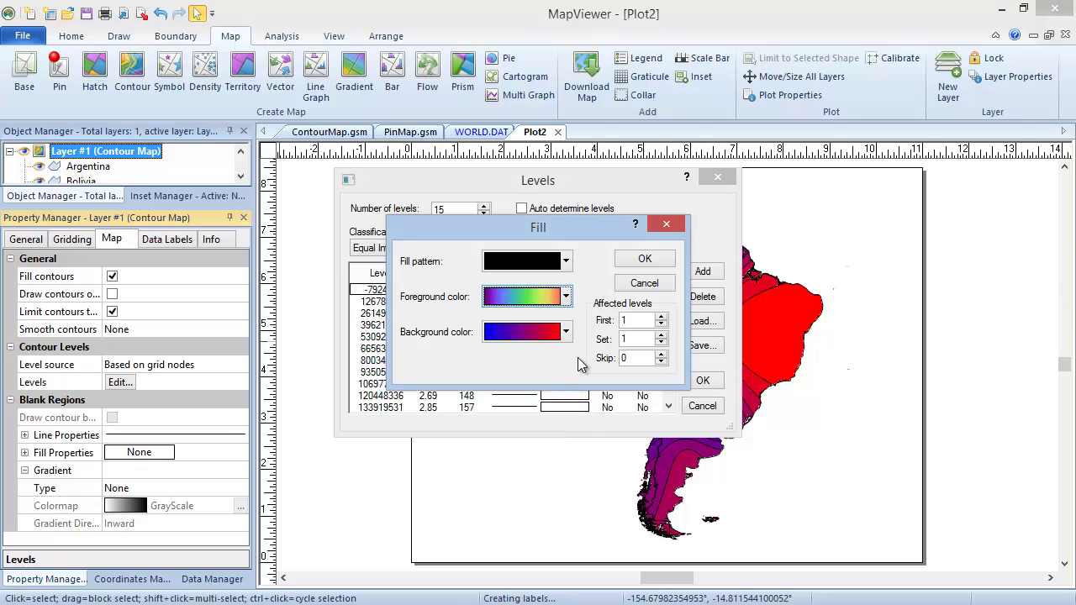
left_click(640, 259)
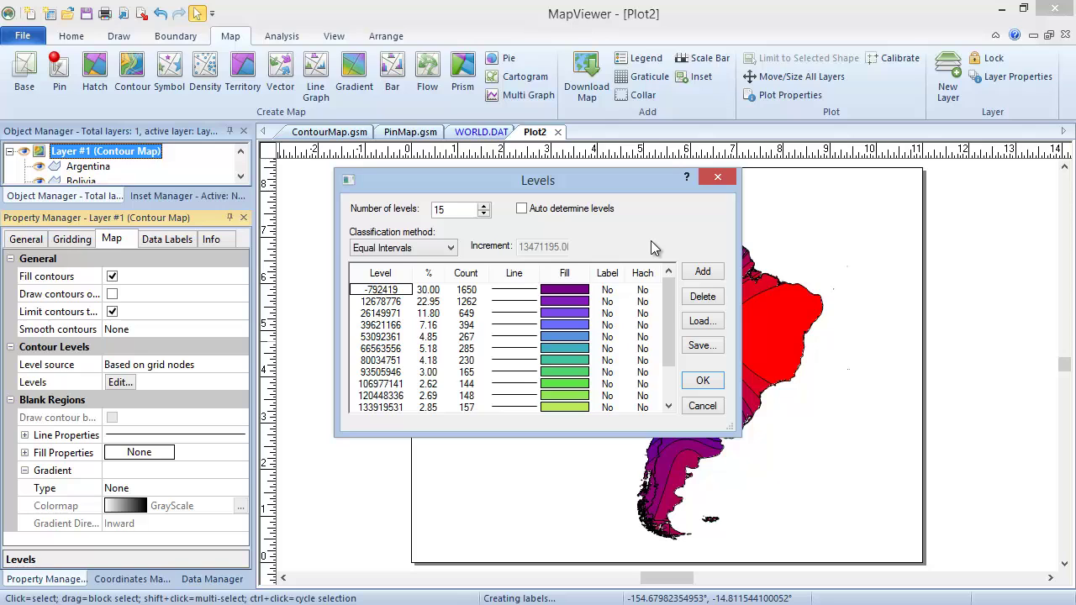
Step: Label every other contour level with Set 1 and Skip 1
left_click(619, 271)
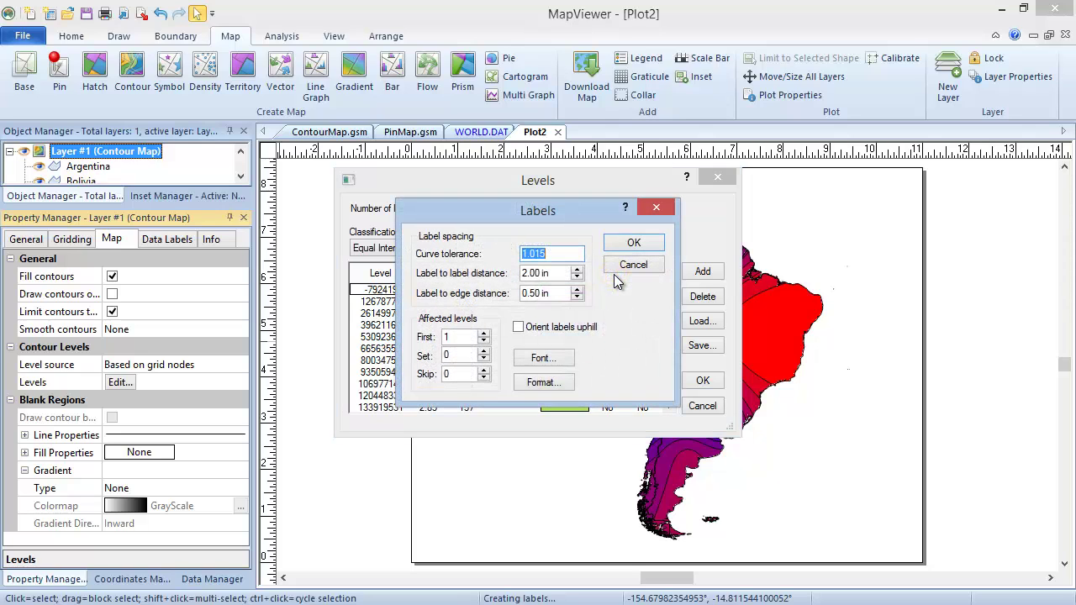
left_click(483, 352)
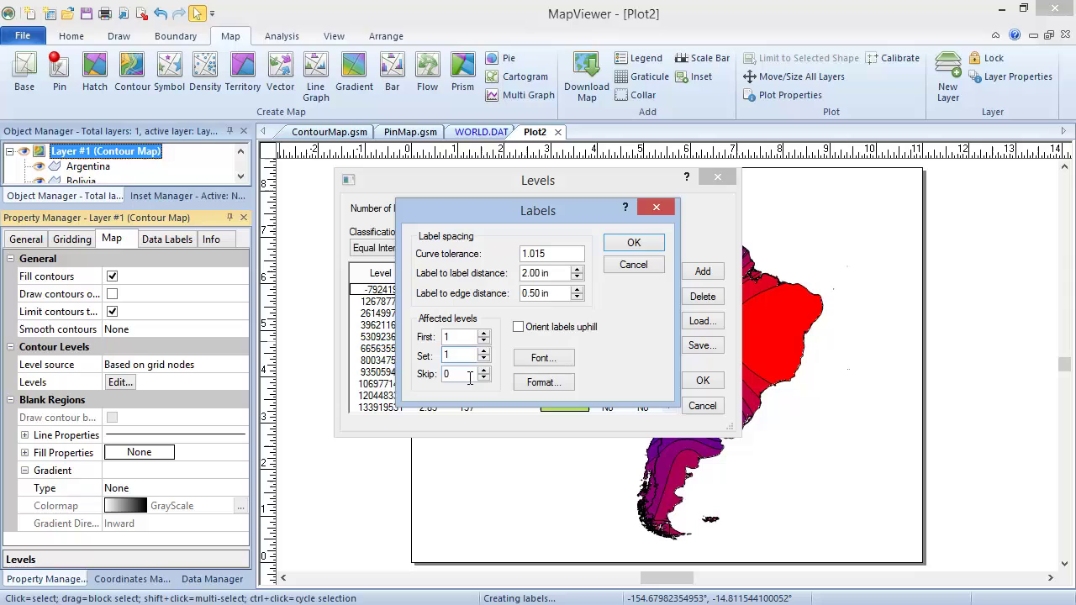
left_click(467, 373)
key("BackSpace")
type("1")
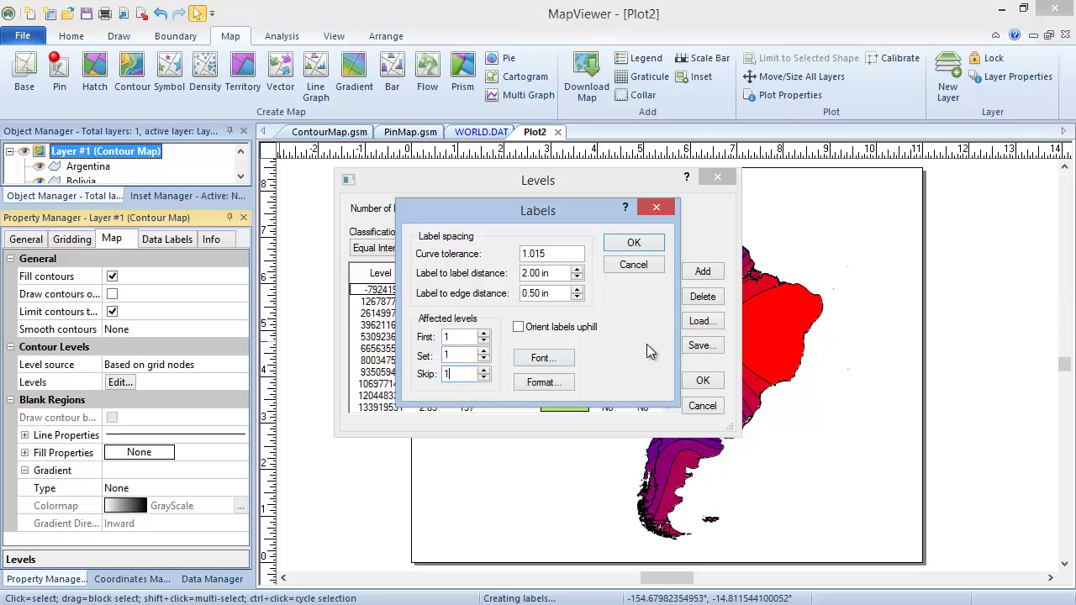
left_click(646, 244)
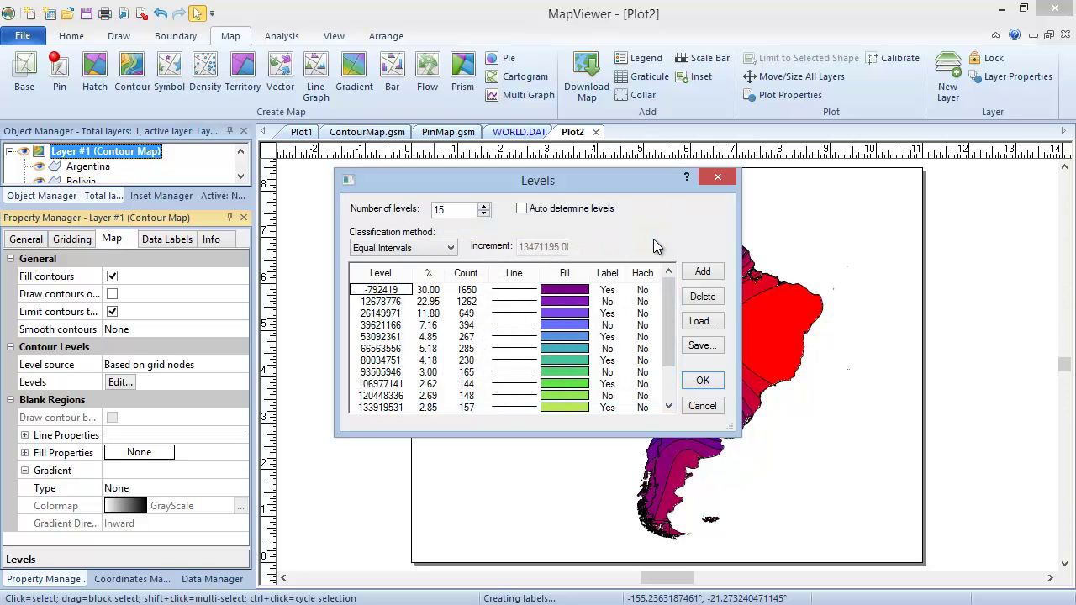
Step: Turn on hachures for the second level (12678776) and make its line purple
left_click(643, 300)
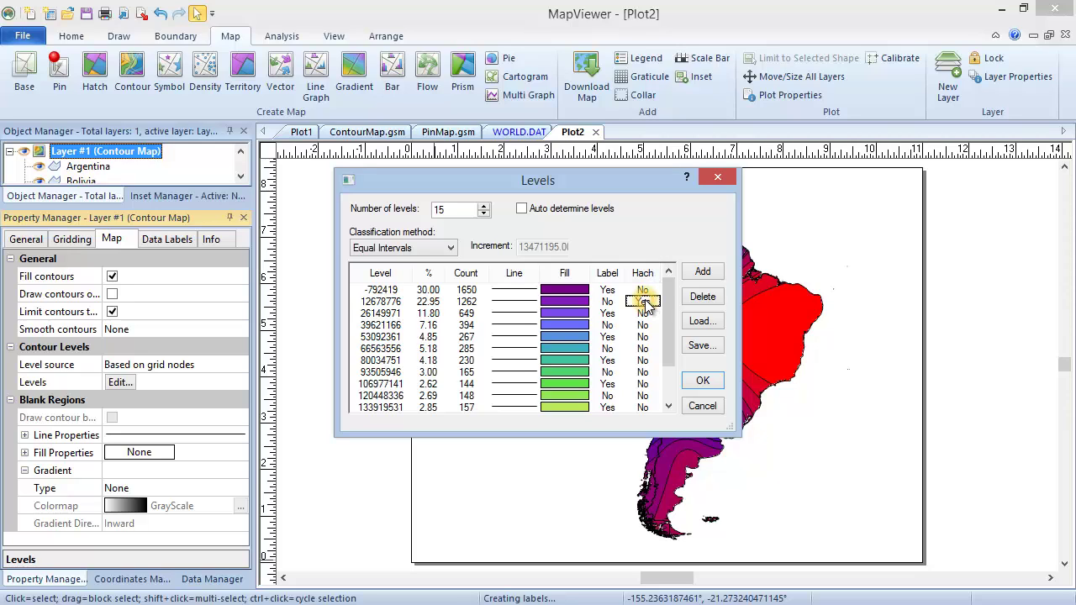
double_click(521, 303)
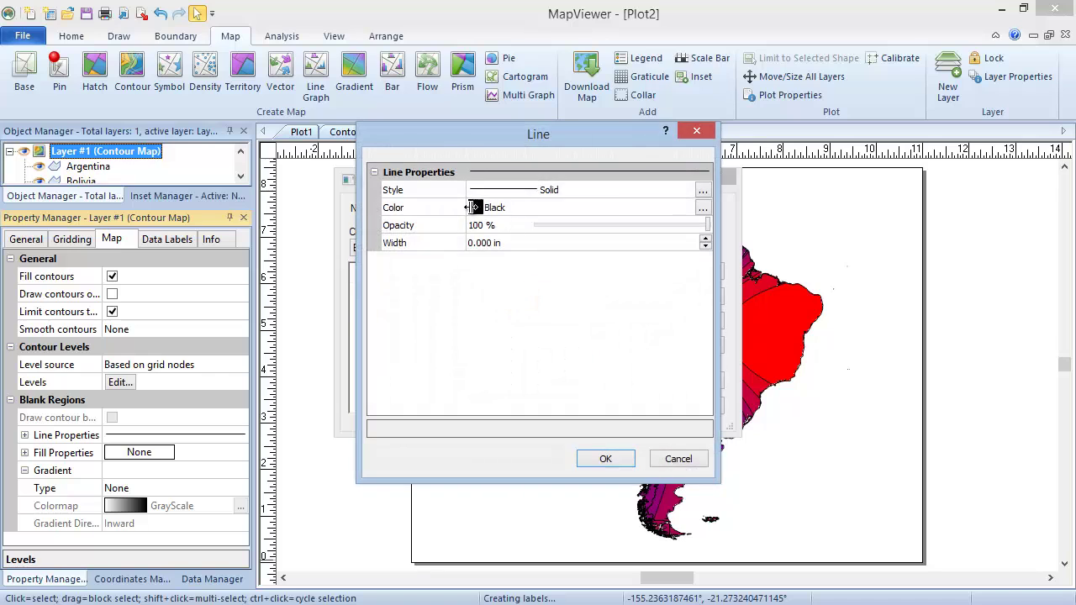
left_click(477, 209)
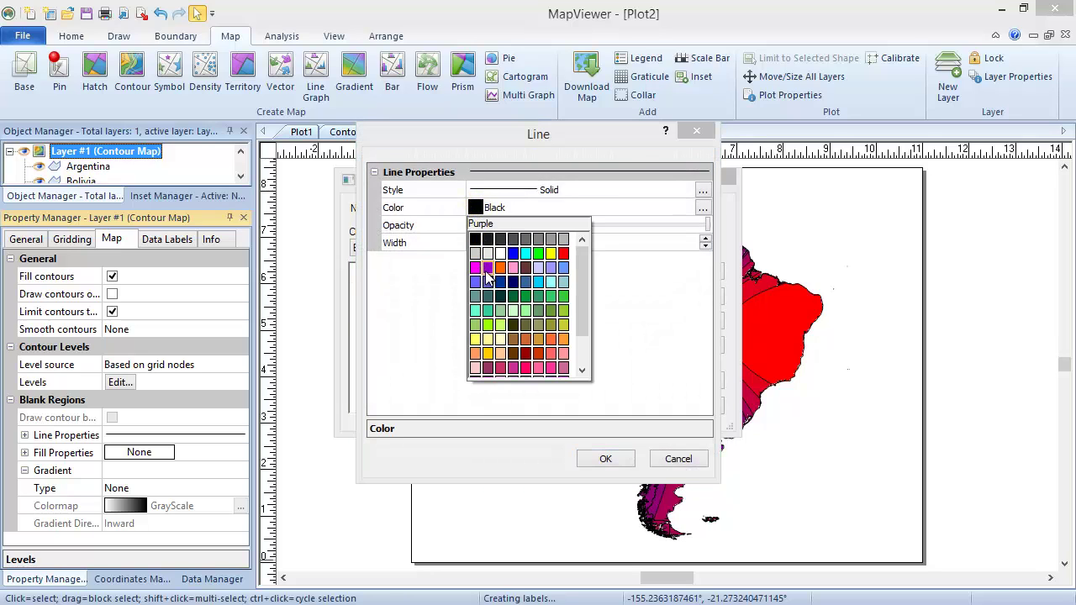
left_click(488, 269)
left_click(624, 459)
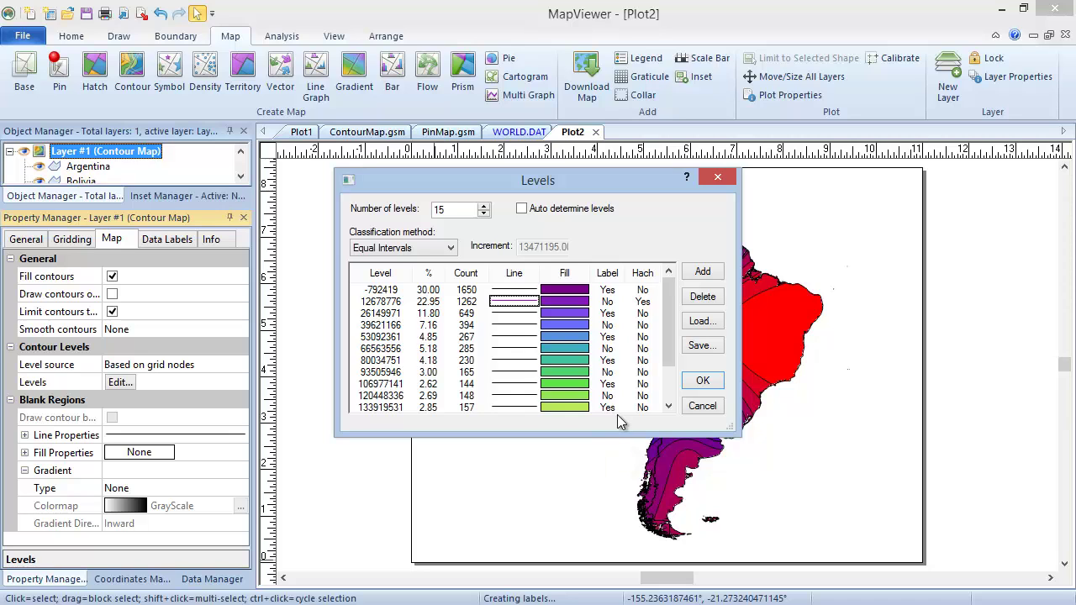
Step: Apply the 15 purple-to-green labelled levels to the South America map
left_click(701, 382)
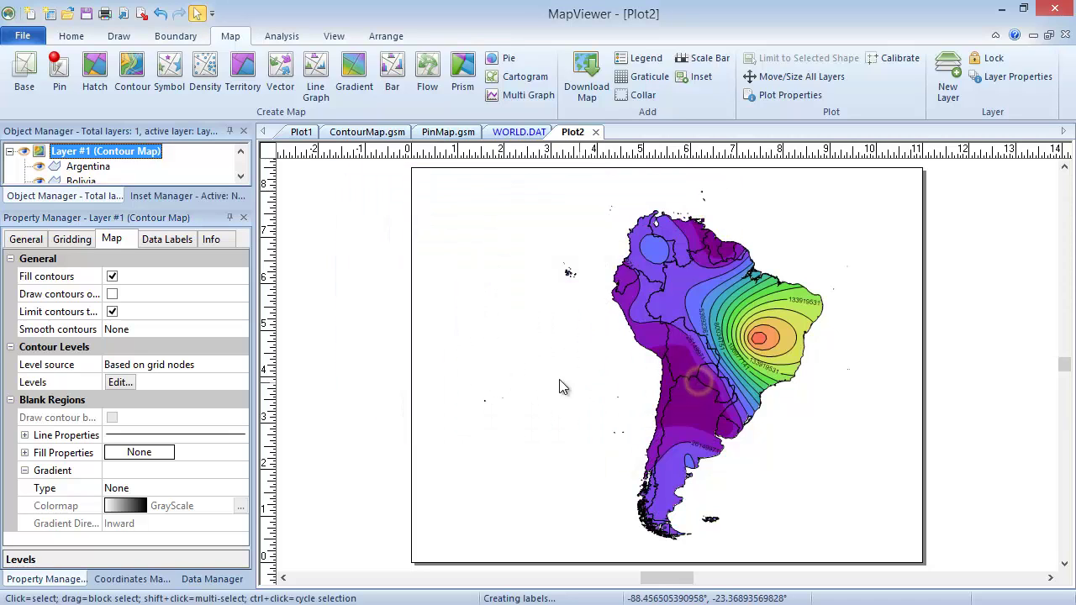